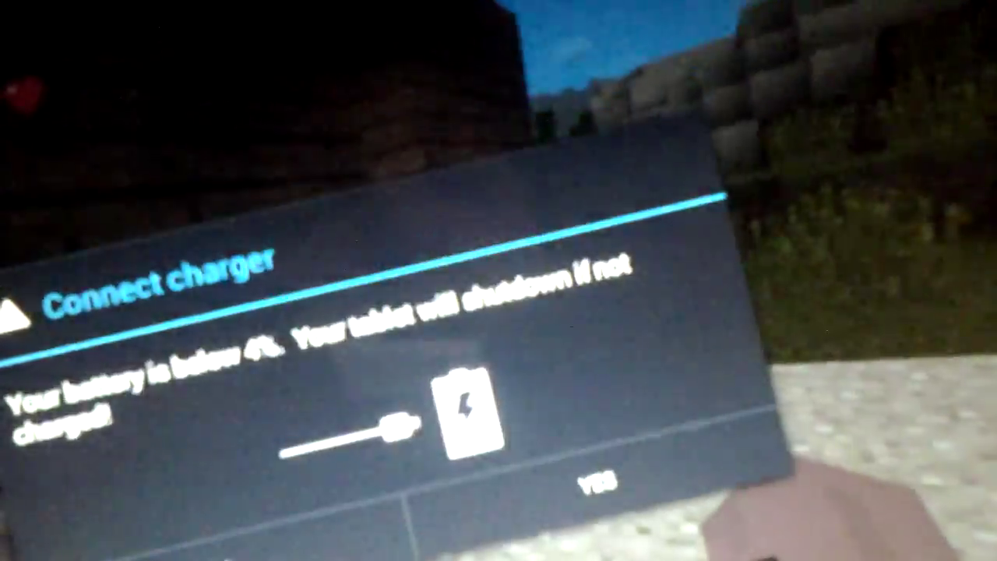
left_click(597, 484)
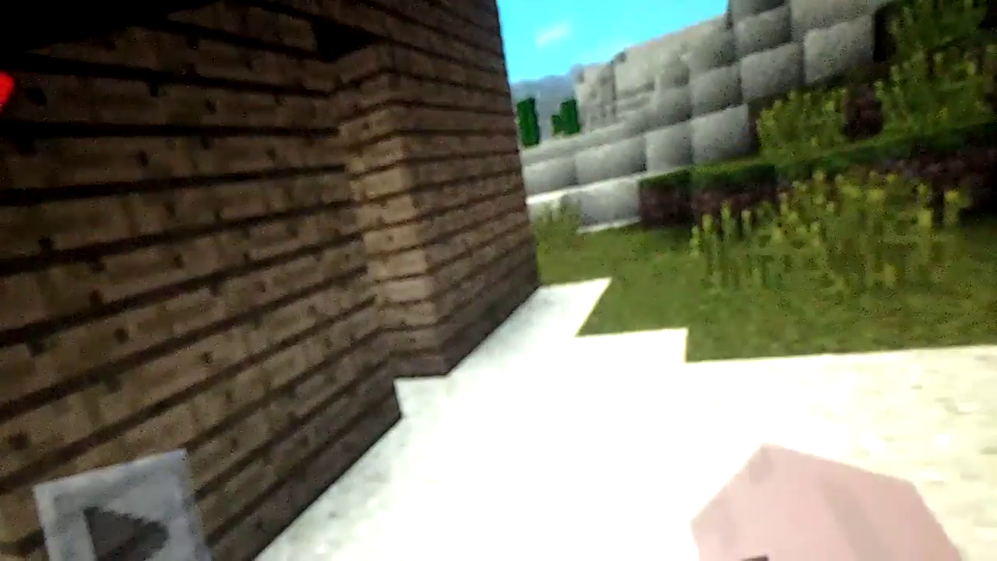